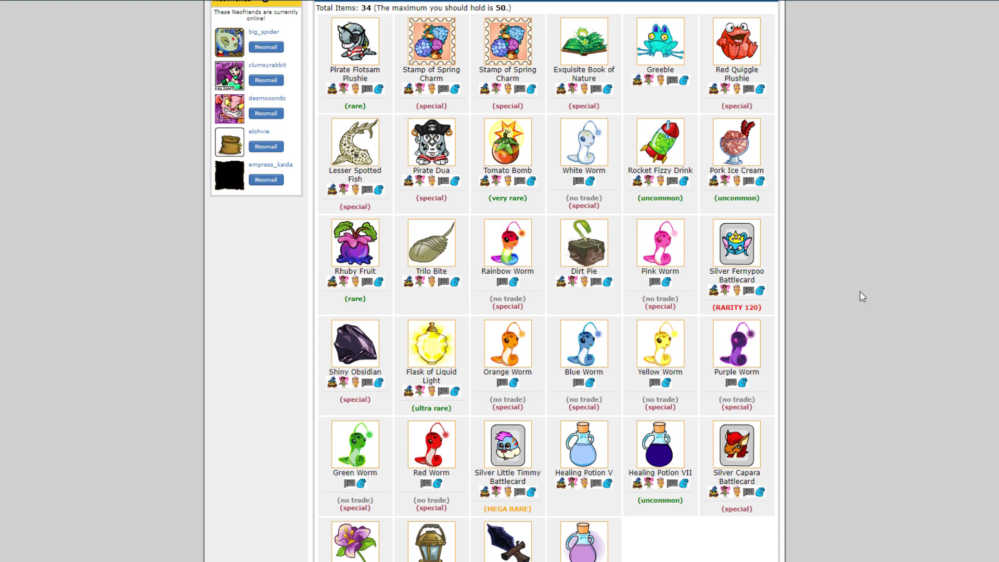
- Open the Guides/Userscripts wiki page from the r/neopets Resources menu
scroll(858, 312, "up", 2)
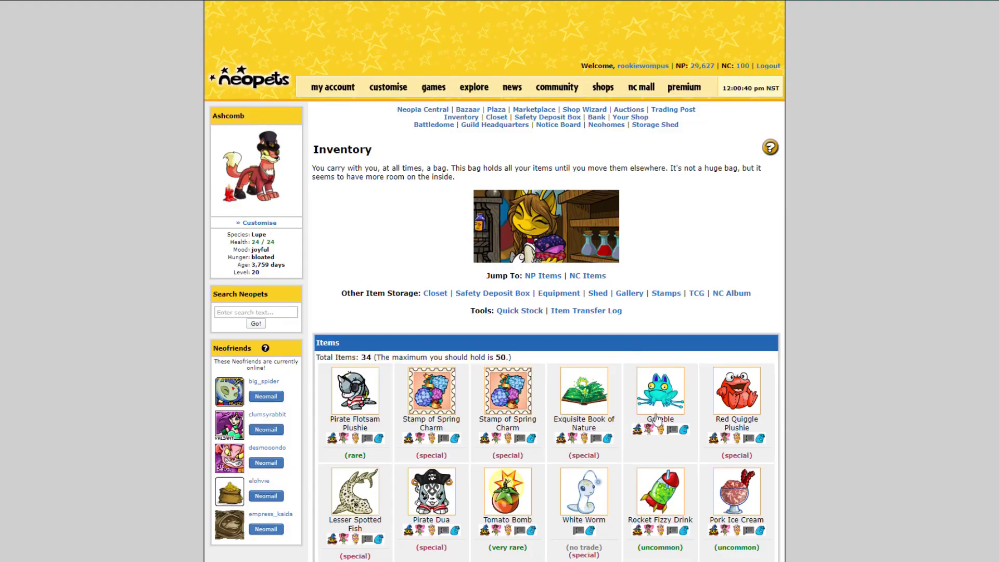
scroll(595, 379, "down", 5)
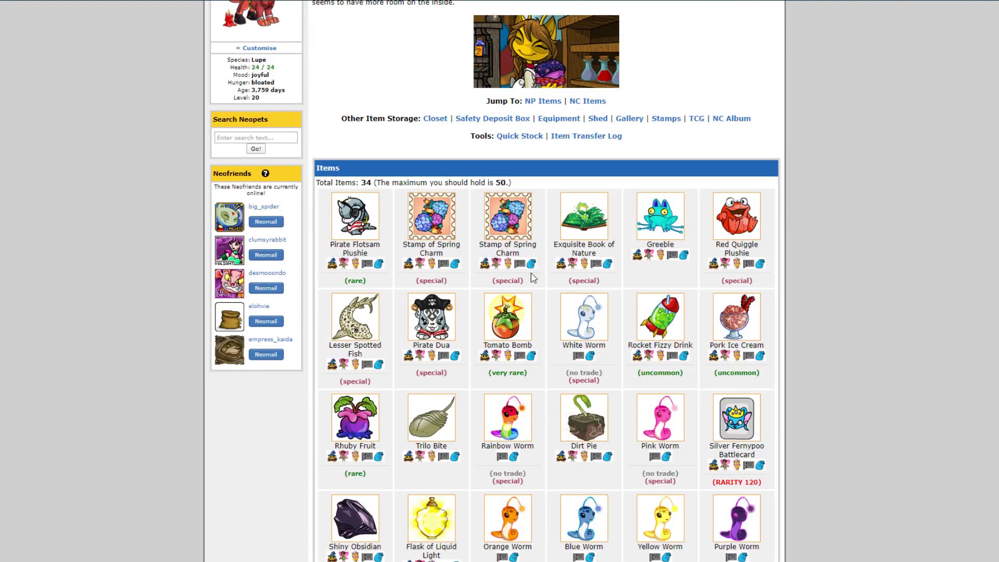
scroll(789, 289, "down", 1)
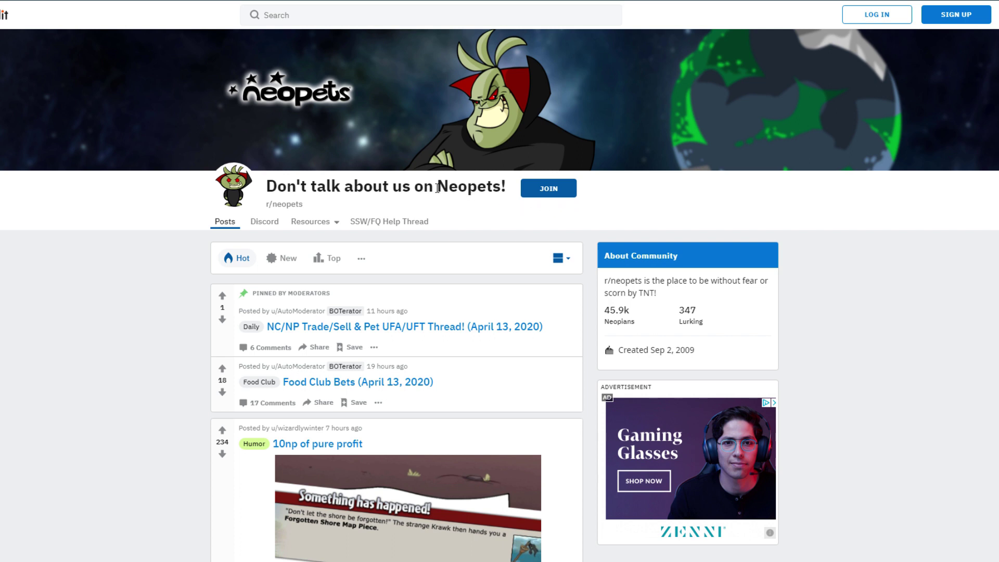
left_click(331, 227)
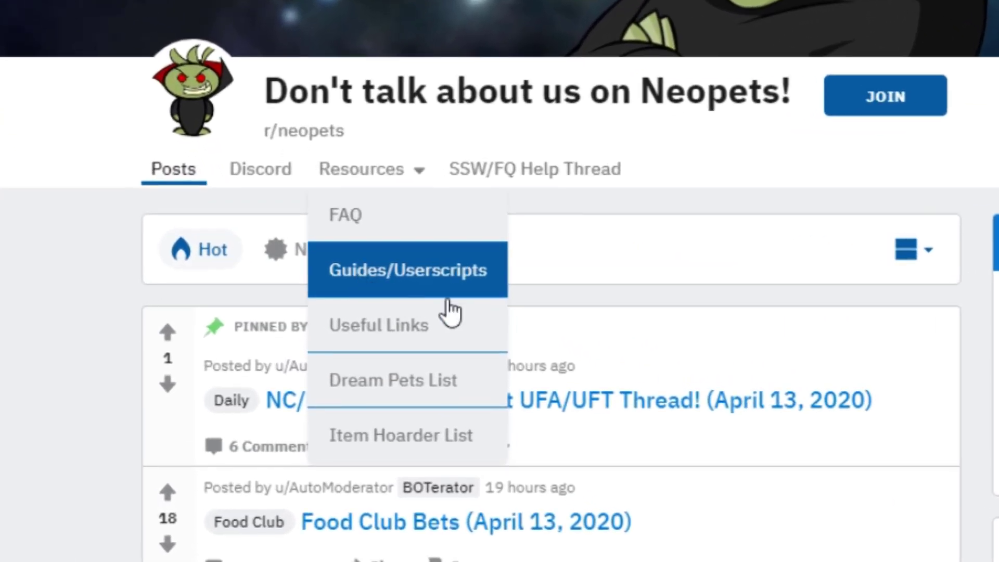
left_click(413, 300)
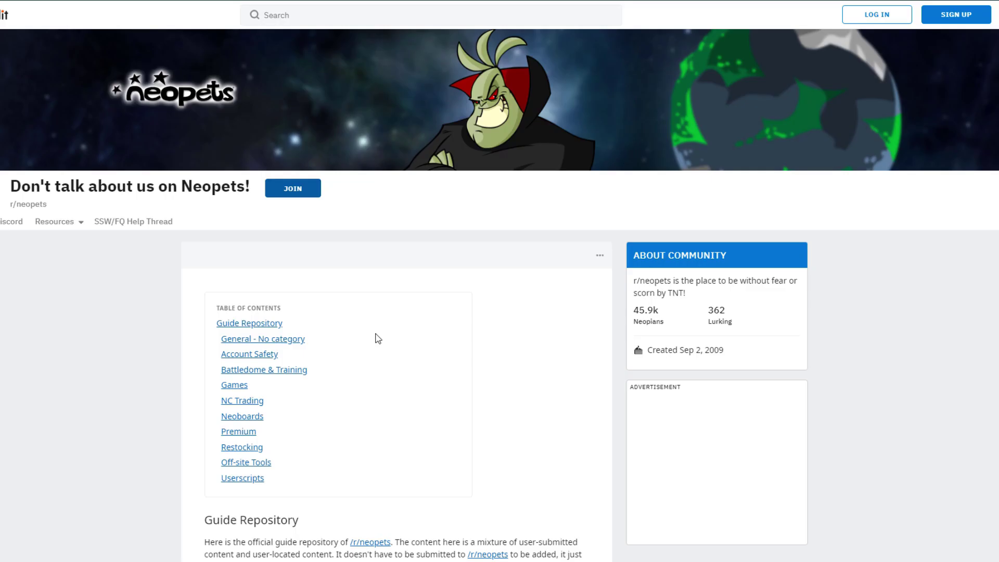
- Scroll down the wiki to its Userscripts section
scroll(376, 335, "down", 5)
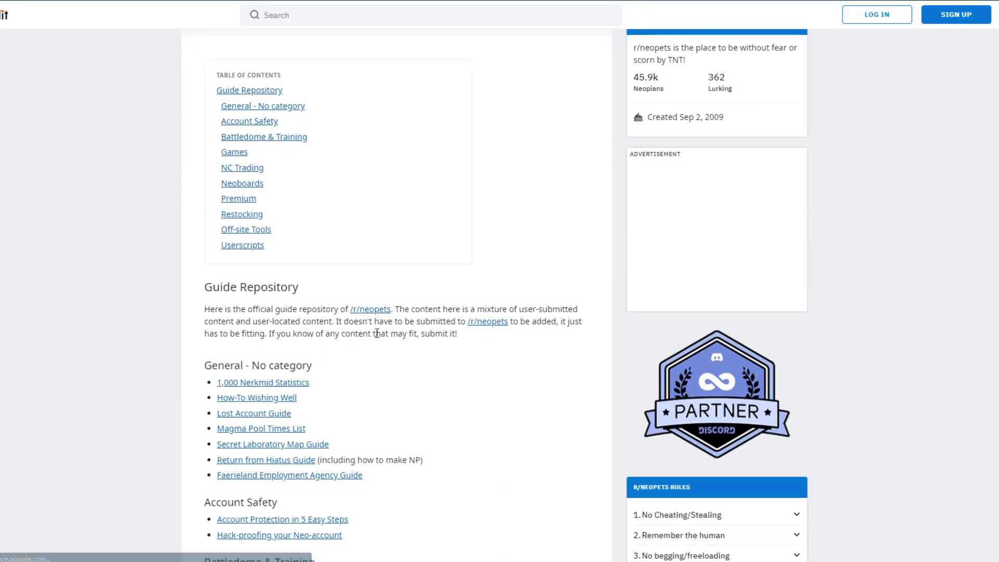
scroll(378, 332, "up", 3)
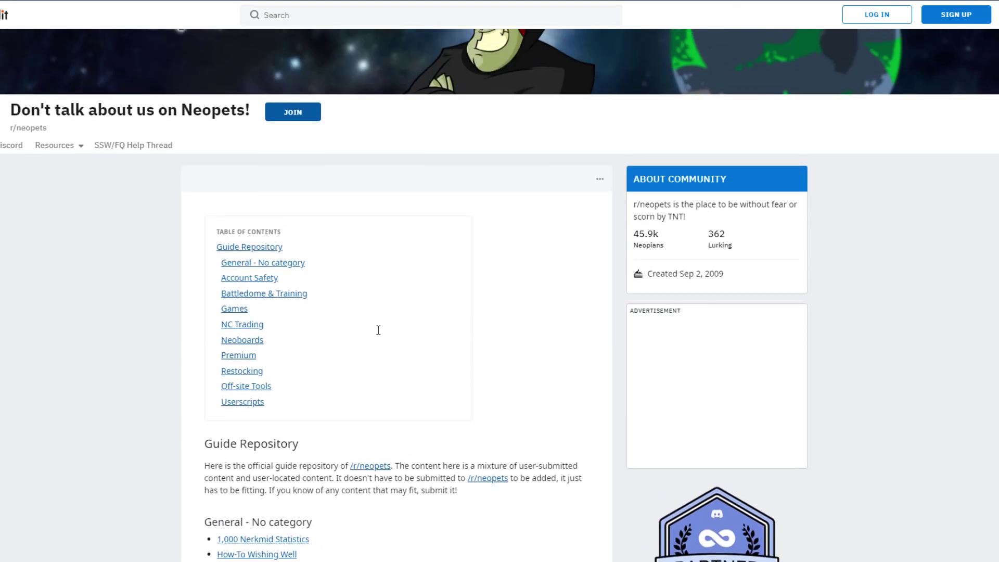
scroll(378, 330, "down", 5)
scroll(379, 332, "down", 10)
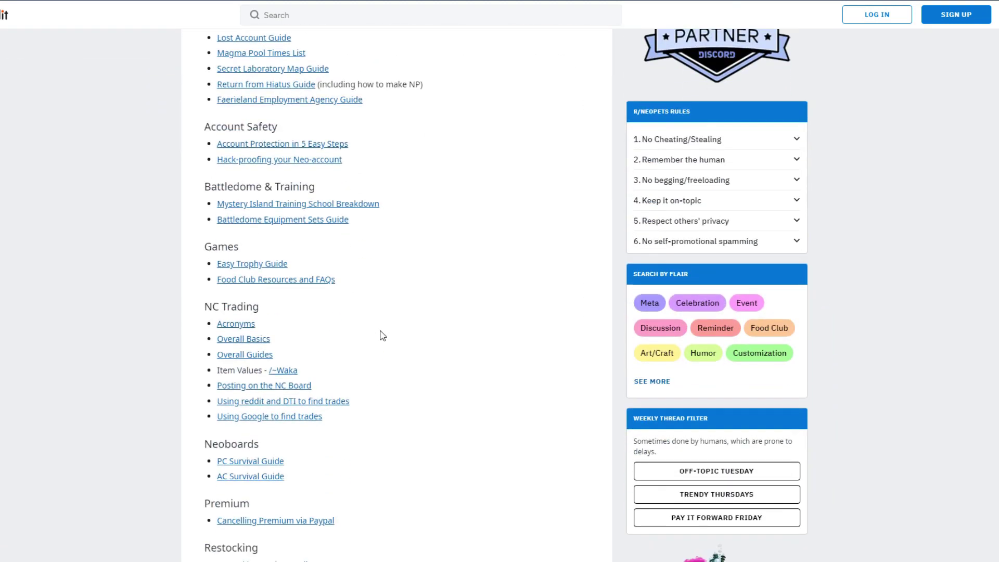
scroll(382, 334, "down", 3)
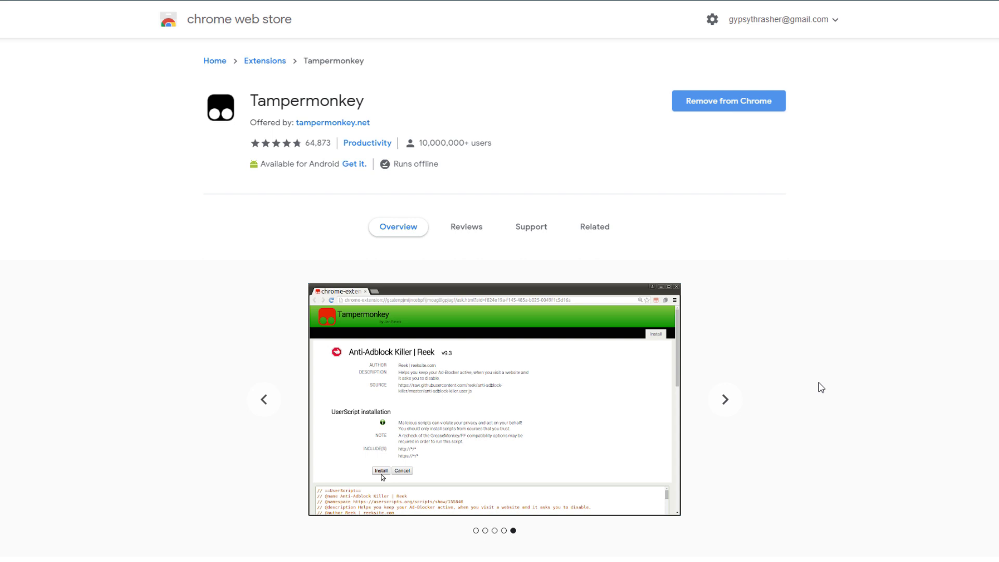
- Run a web search for 'tampermonkey chrome'
scroll(821, 388, "down", 2)
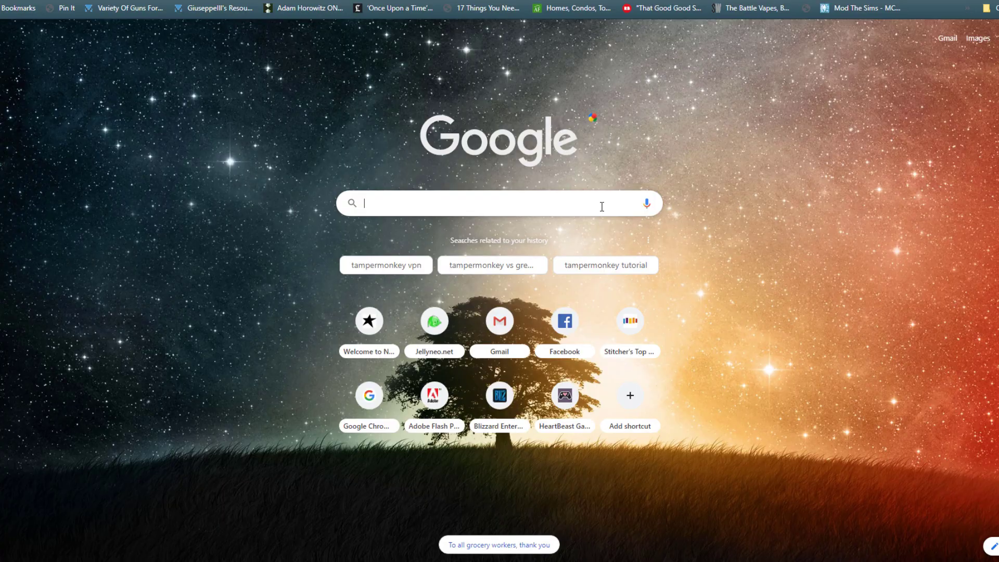
type("tampermonk")
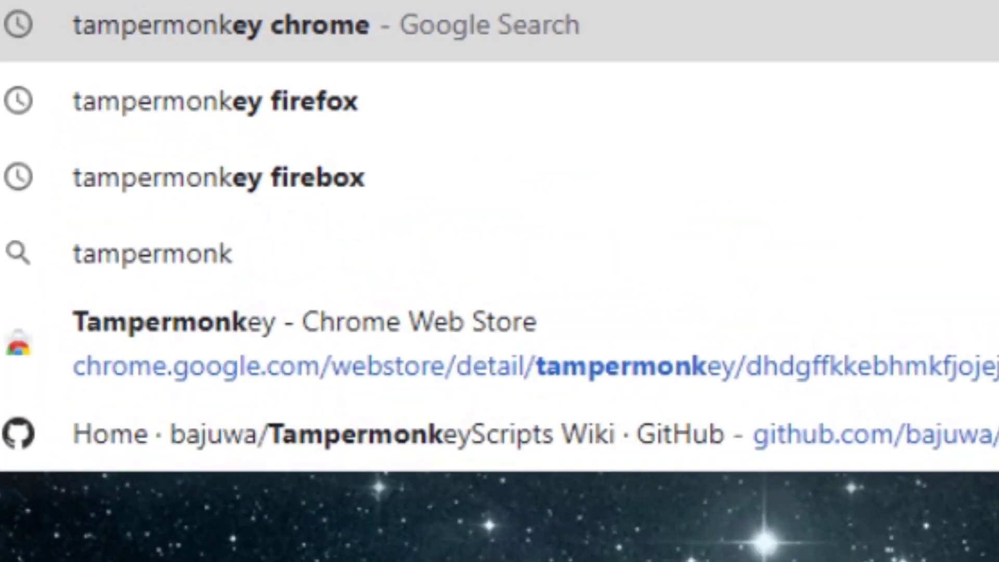
type("ey chrome")
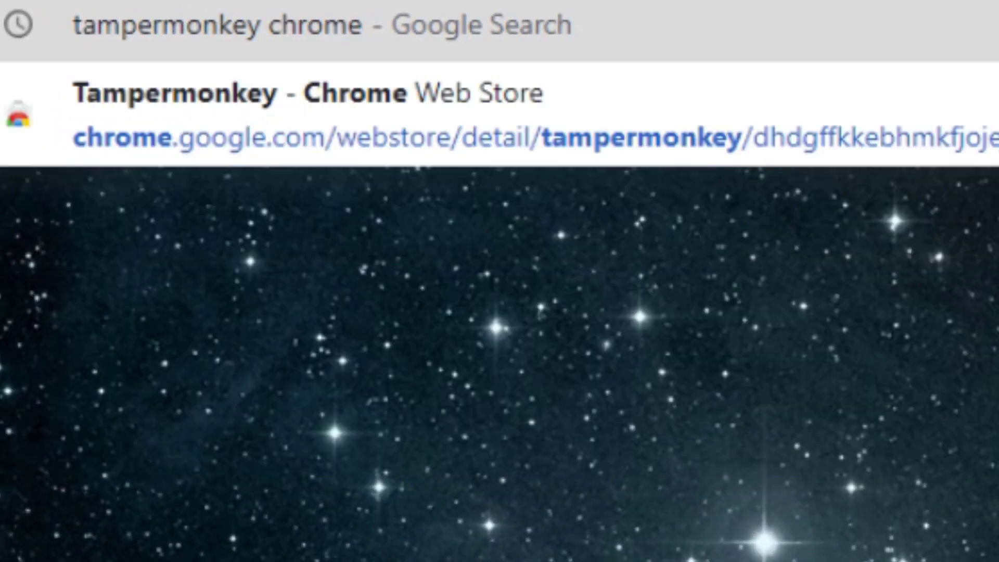
key("Return")
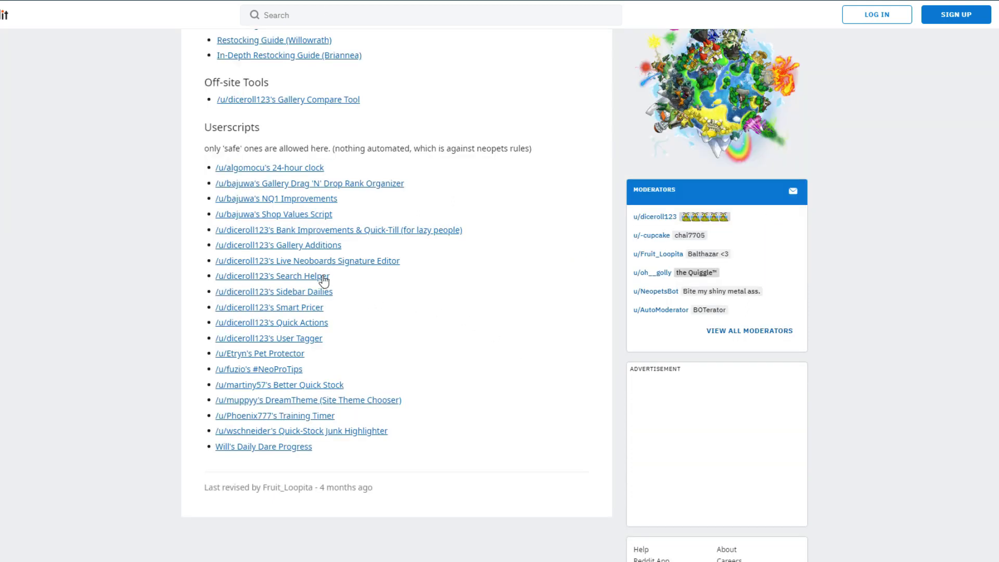
- Open the Search Helper post and scroll through its Features section
left_click(320, 276)
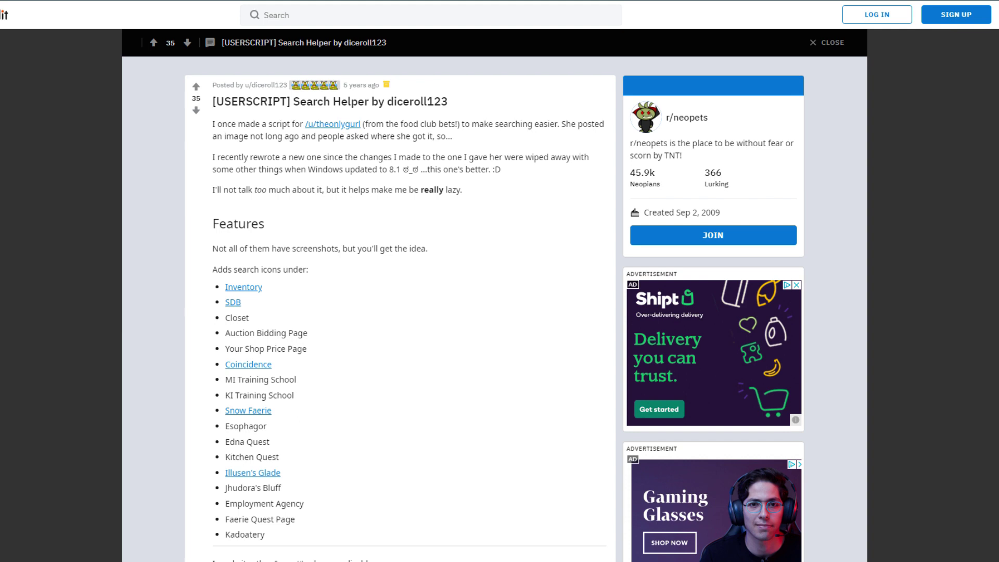
scroll(307, 237, "down", 2)
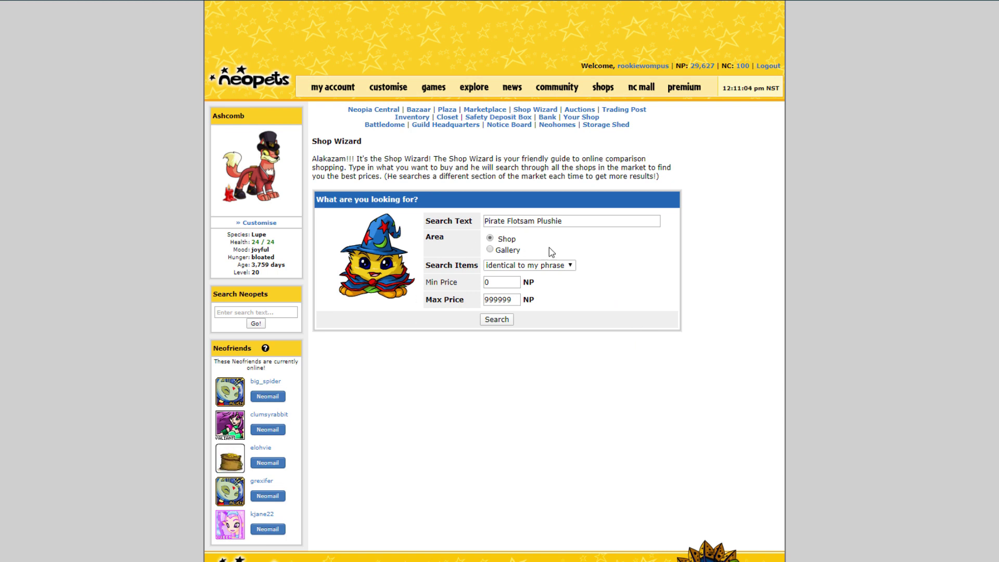
- Run the prefilled Shop Wizard search for Pirate Flotsam Plushie
left_click(497, 320)
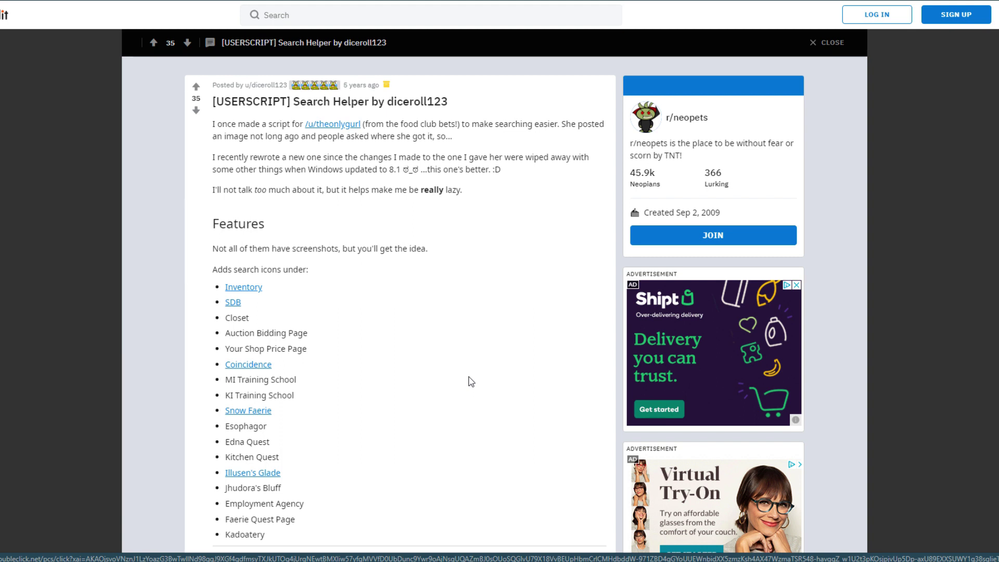
- Install Search Helper from its GitHub .user.js link and verify it in Tampermonkey's menu
scroll(471, 381, "down", 15)
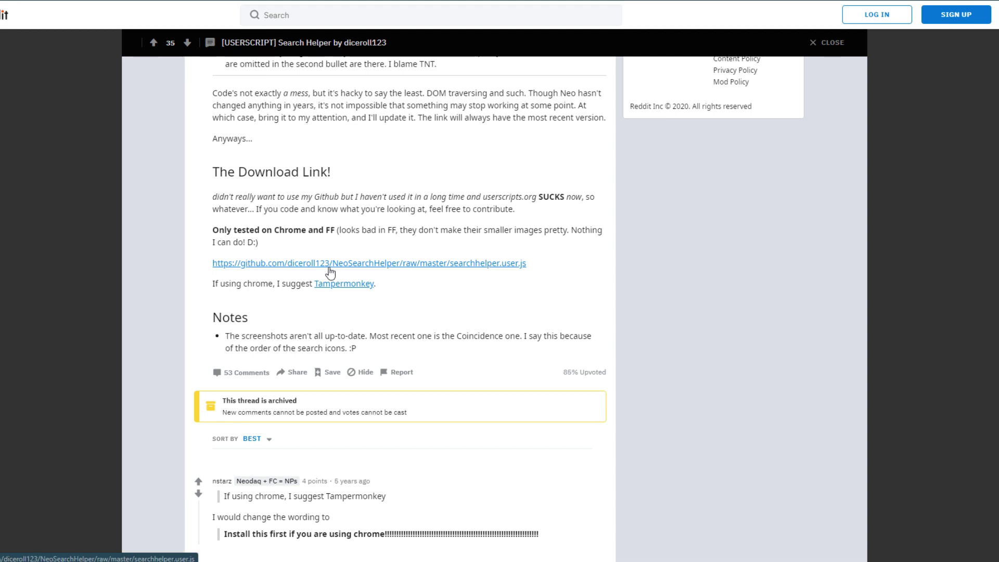
left_click(395, 264)
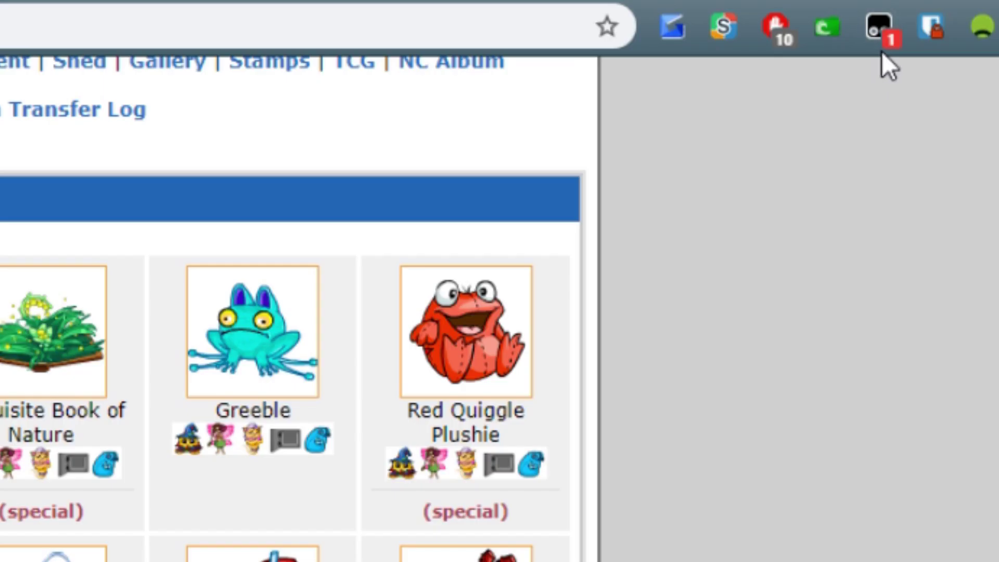
left_click(877, 37)
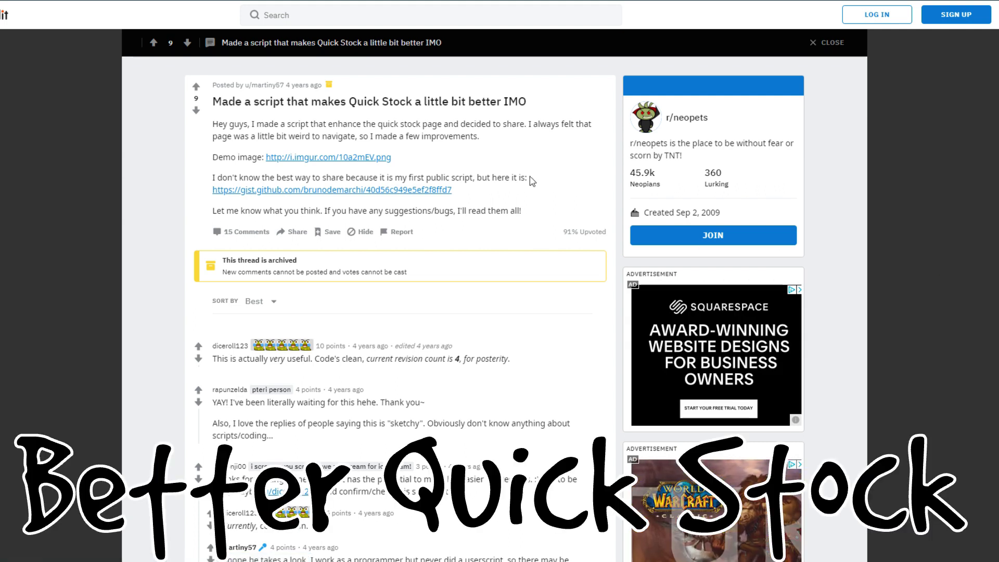
- Open the Quick Stock demo, then tick and clear the Stock column checkbox
left_click(365, 157)
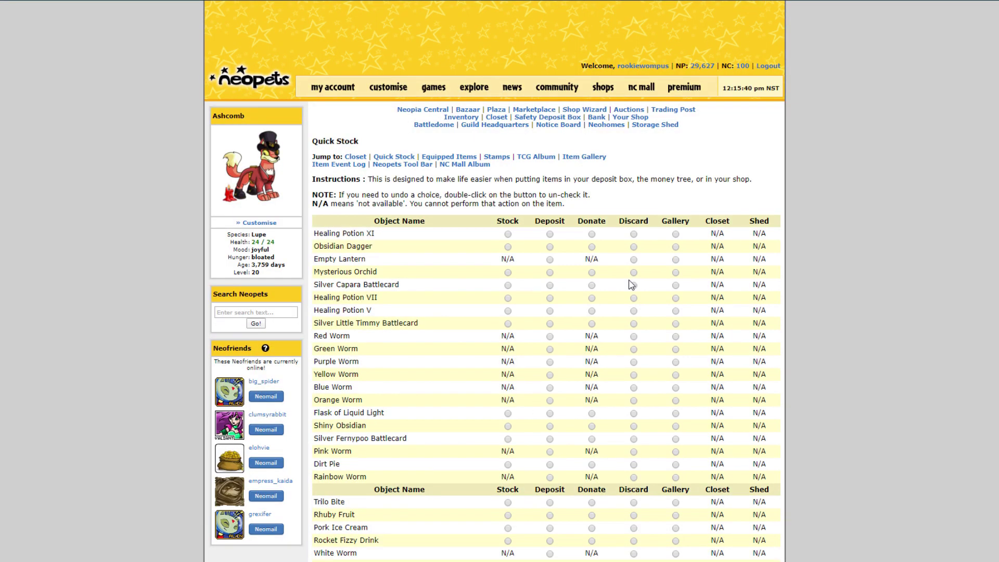
scroll(624, 284, "down", 7)
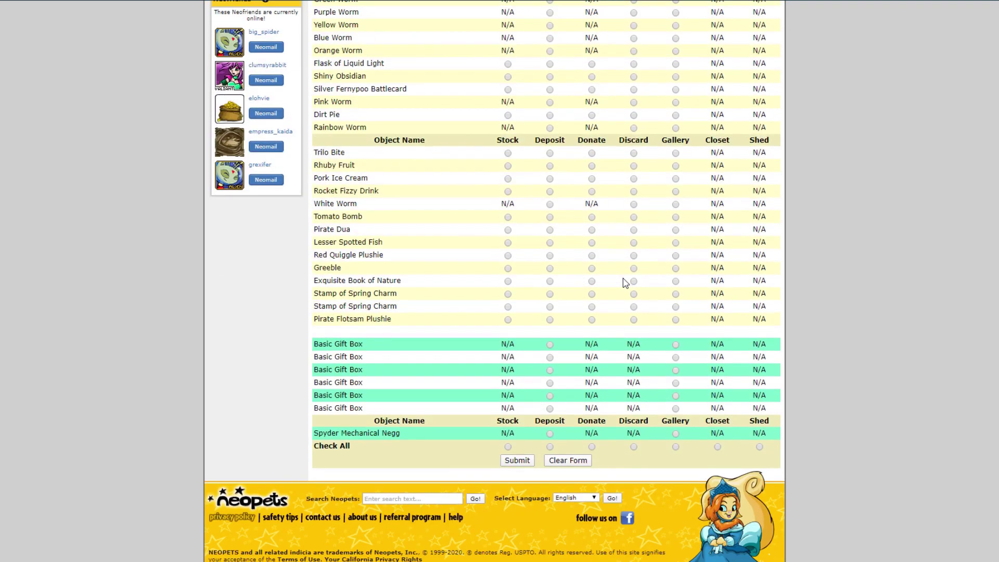
scroll(617, 283, "up", 7)
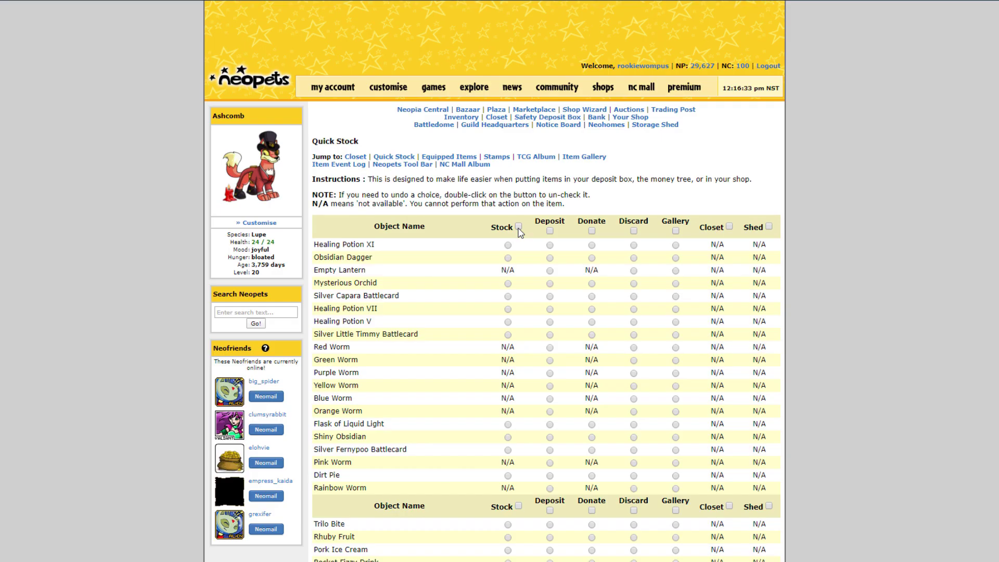
left_click(308, 246)
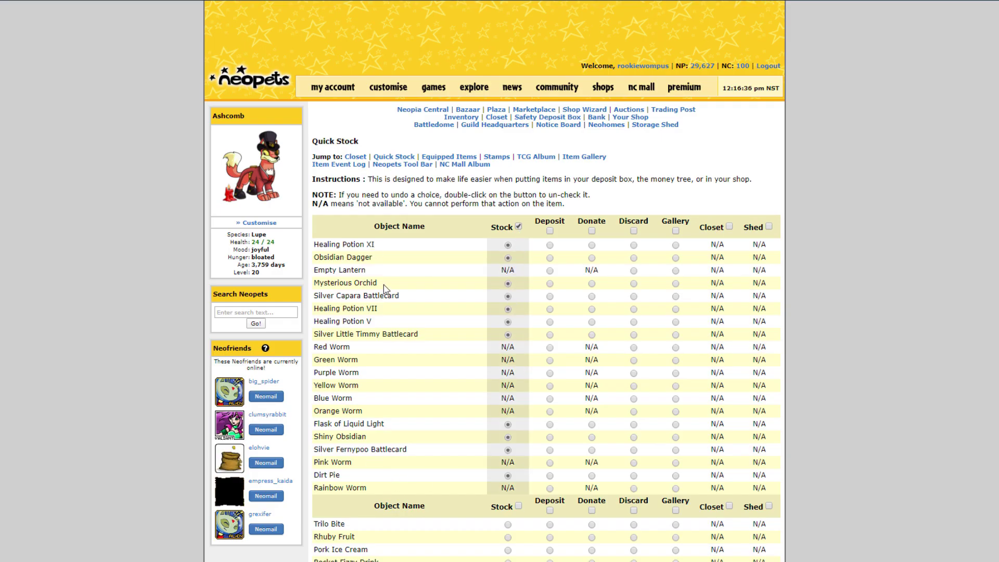
left_click(517, 227)
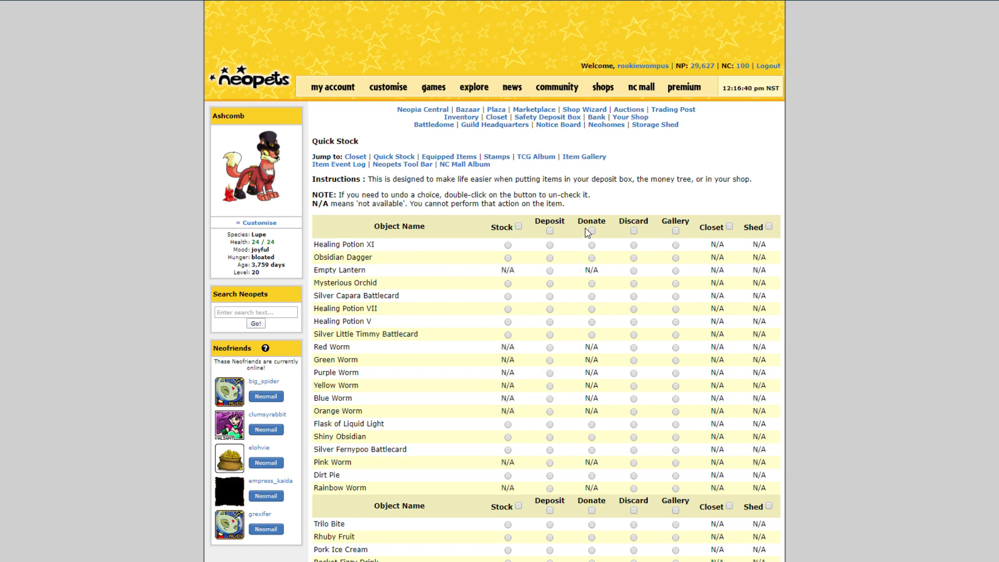
- Use the Check All boxes to mark all Stock, switch to Deposit, then clear them
scroll(459, 285, "down", 1)
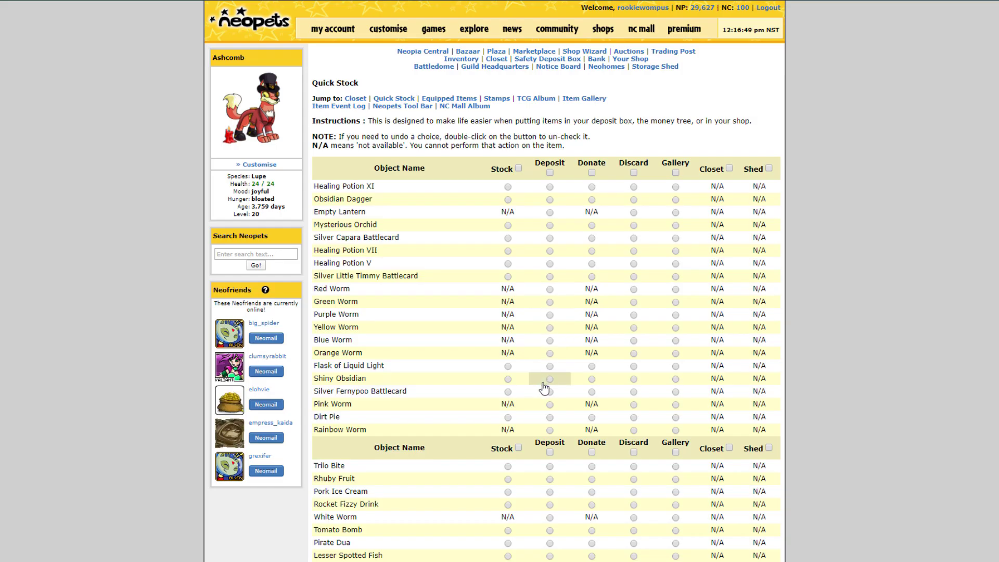
scroll(550, 385, "down", 6)
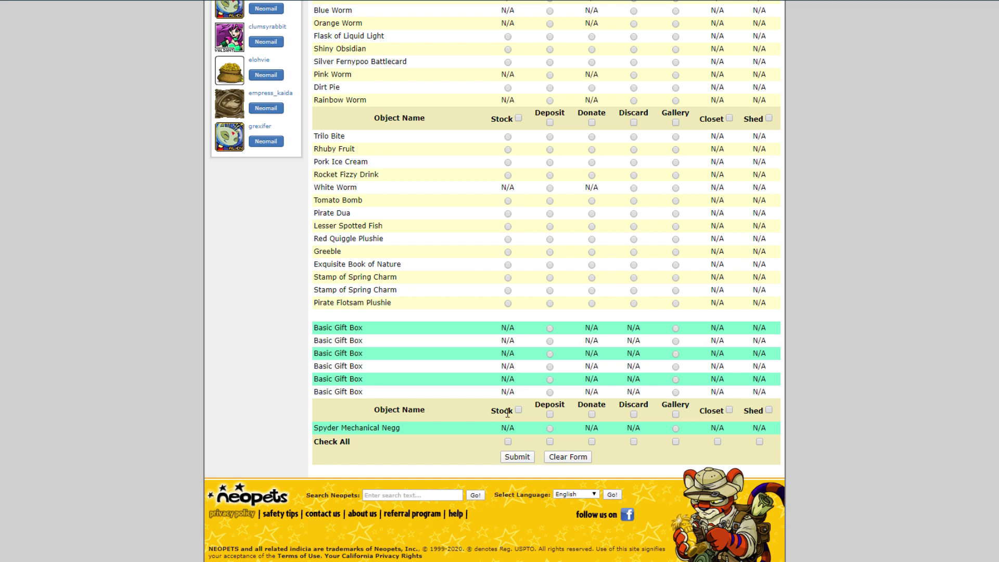
left_click(507, 442)
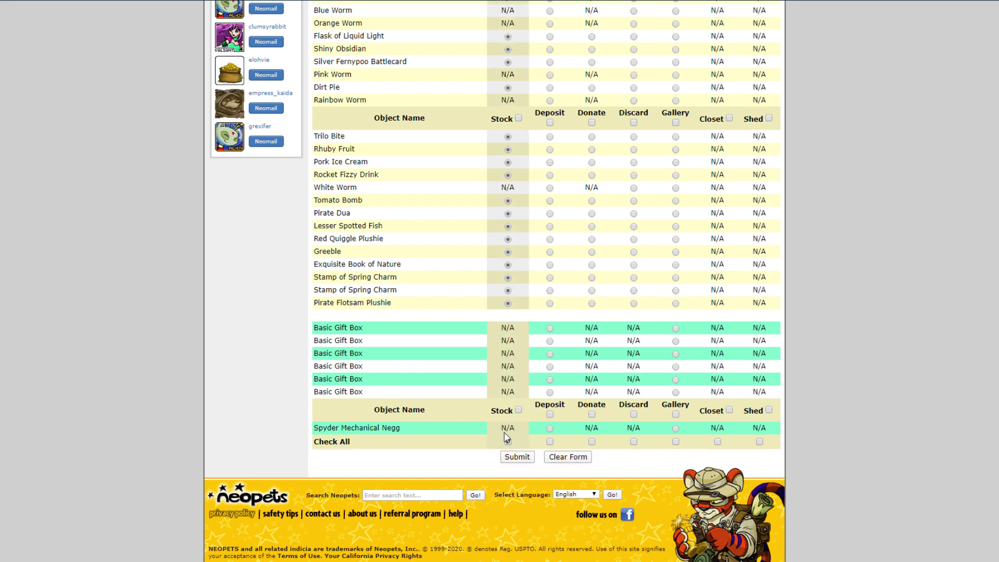
left_click(549, 441)
scroll(538, 398, "up", 6)
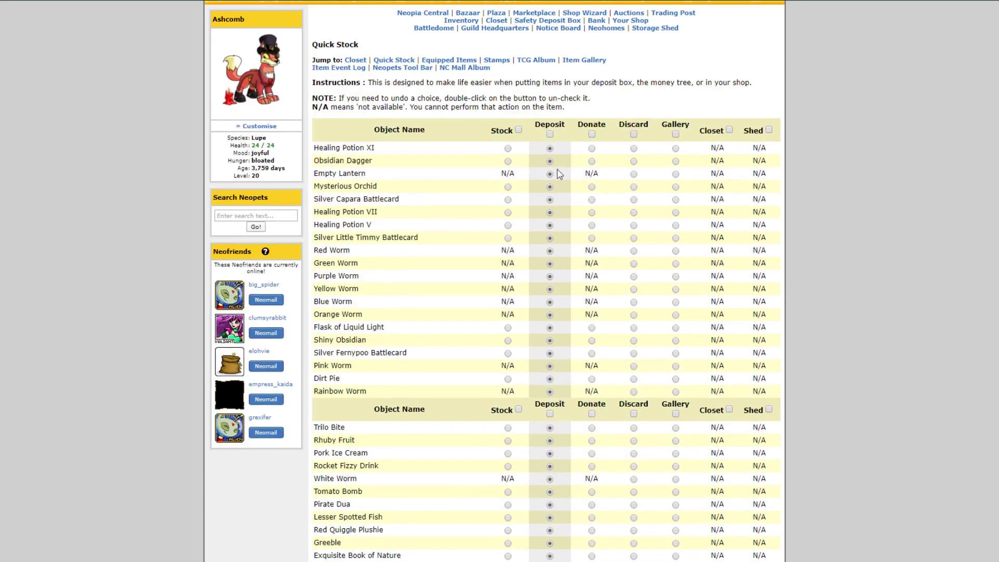
scroll(547, 374, "down", 5)
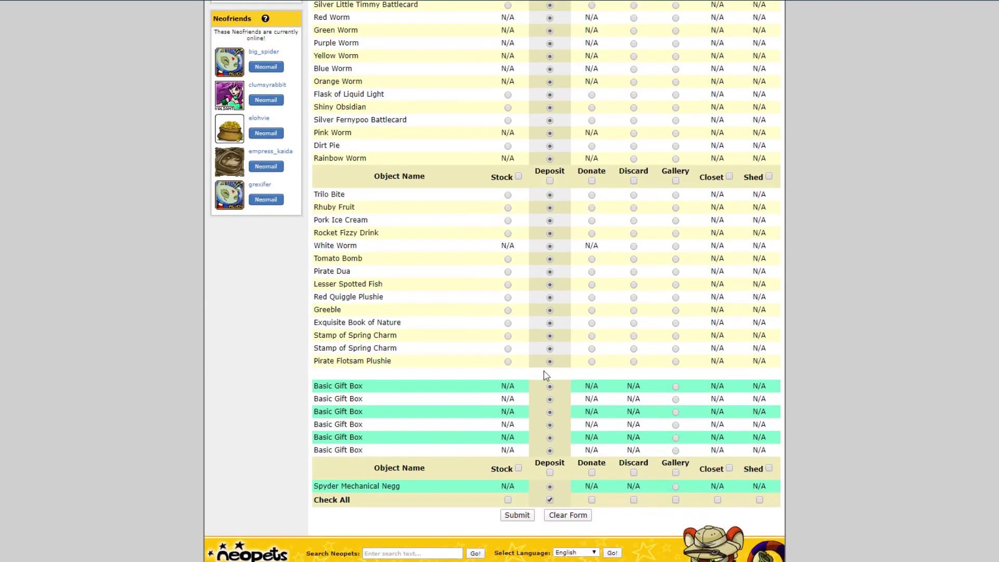
left_click(550, 500)
scroll(641, 462, "up", 6)
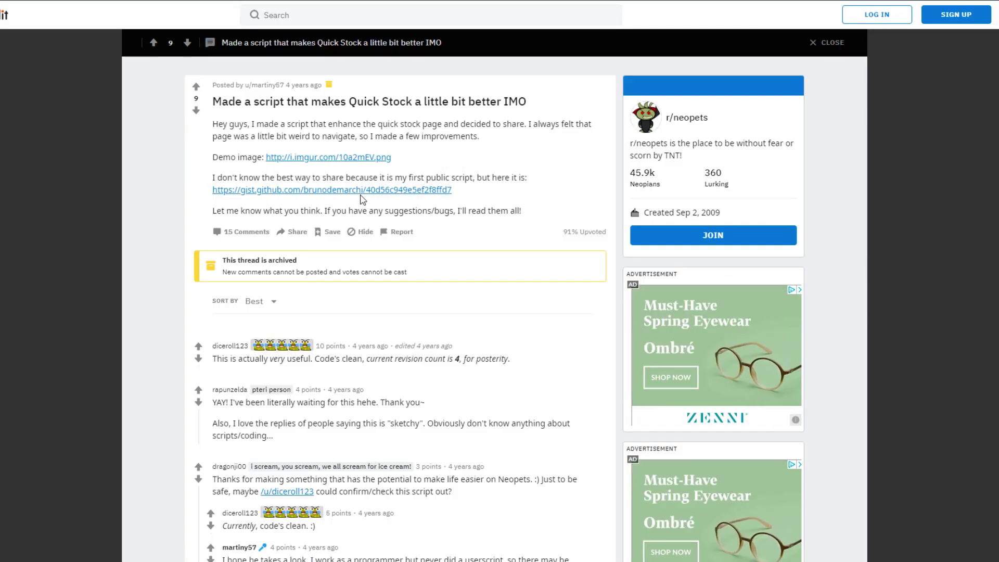
- Open the better_quick_stock.user.js Gist and scroll through its code
left_click(429, 193)
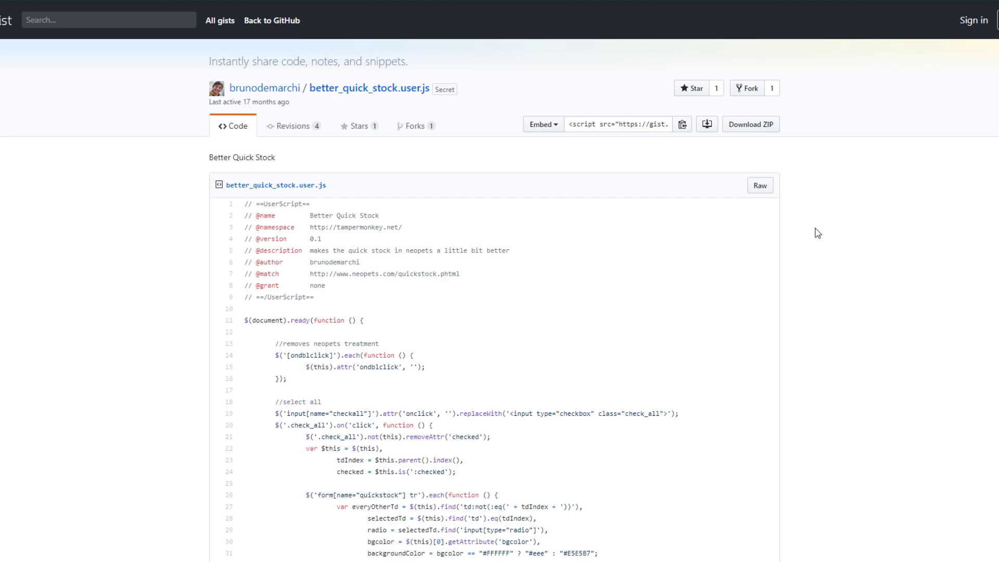
scroll(430, 159, "down", 7)
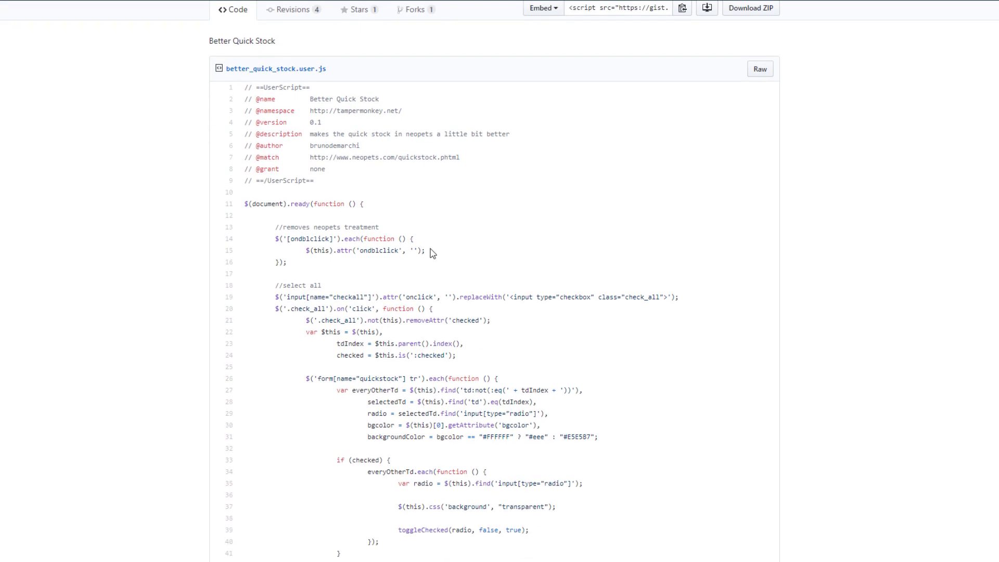
scroll(447, 328, "up", 7)
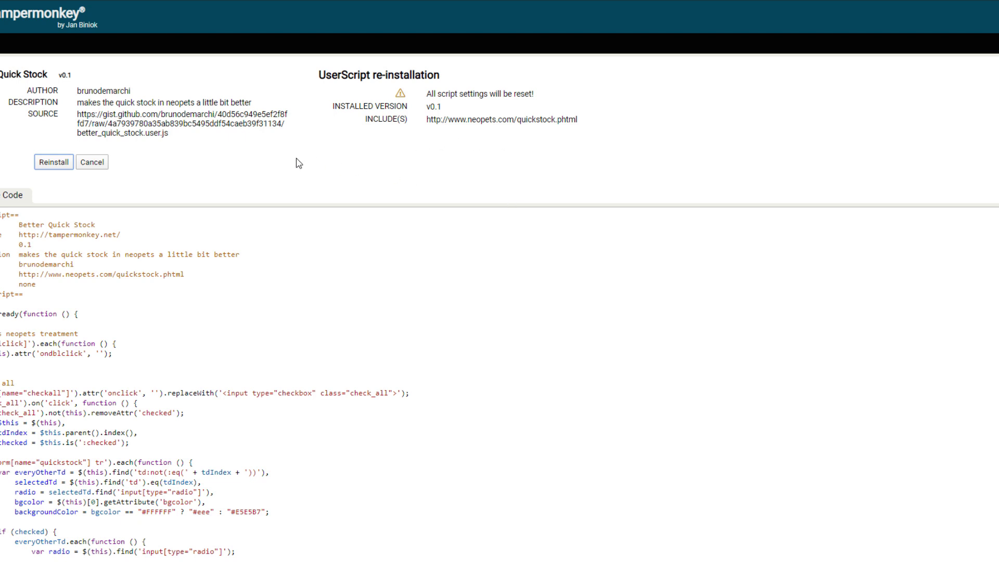
- Leave the Better Quick Stock v0.1 reinstall page for the Map of Neopia
left_click(179, 174)
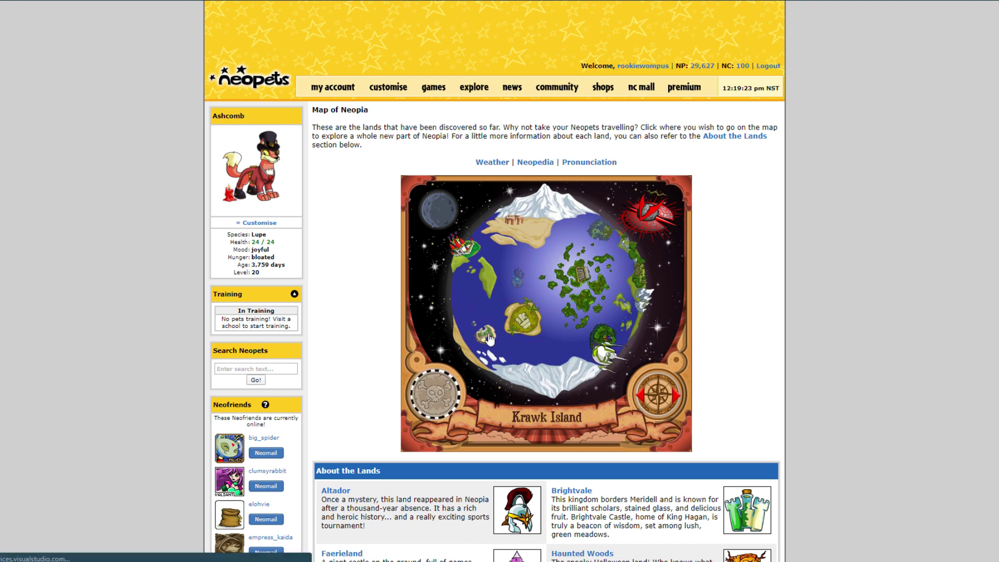
- Go to Krawk Island and enter Cap'n Threelegs' Swashbuckling Academy
left_click(625, 336)
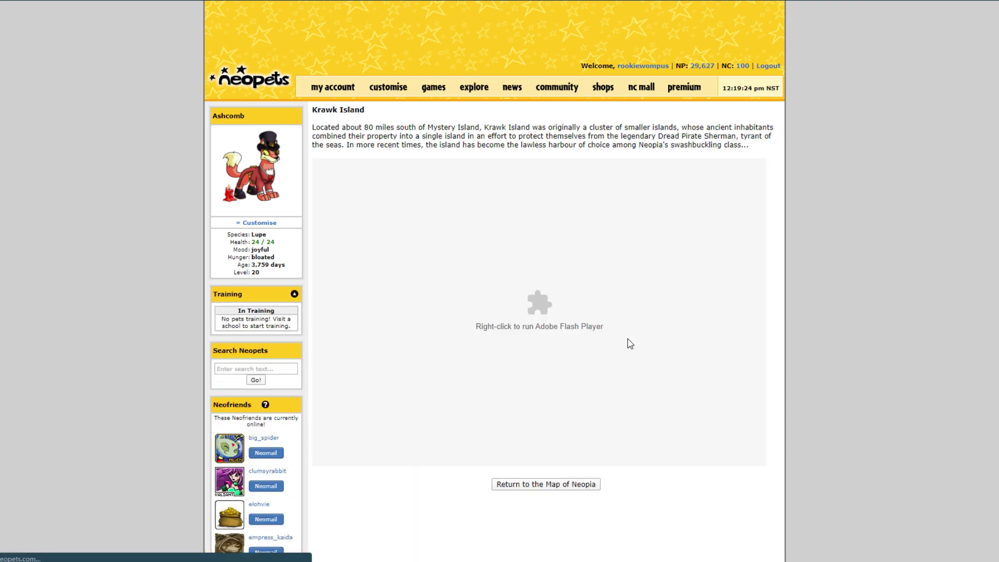
left_click(629, 260)
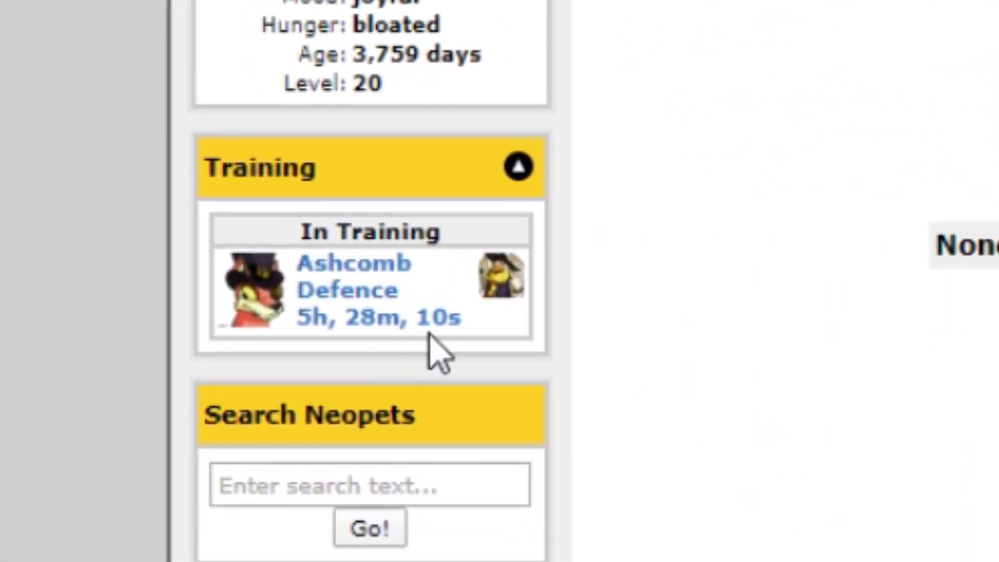
- Reload the academy status page, then collapse, expand and re-collapse the sidebar Training box
left_click(351, 301)
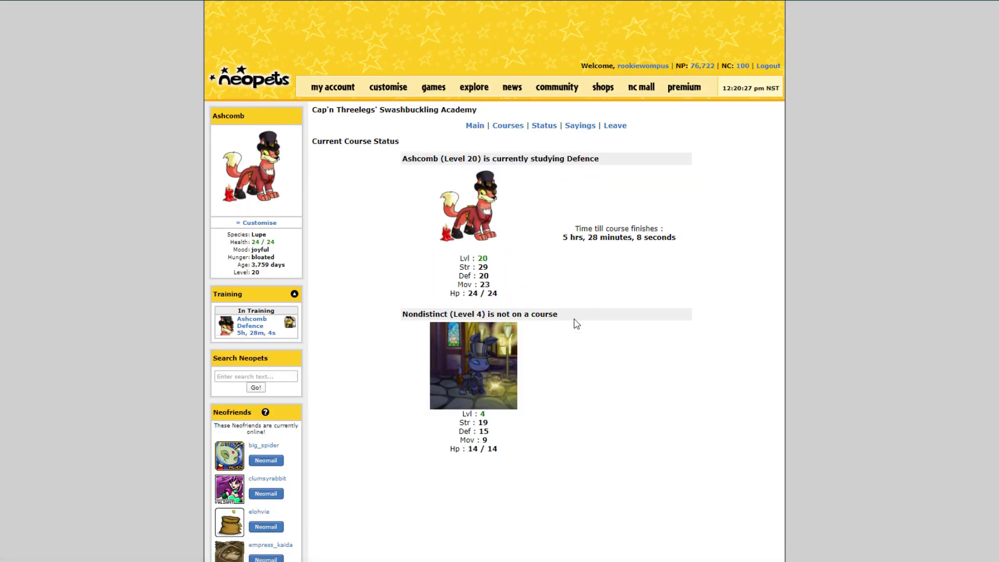
scroll(368, 296, "down", 3)
left_click(295, 197)
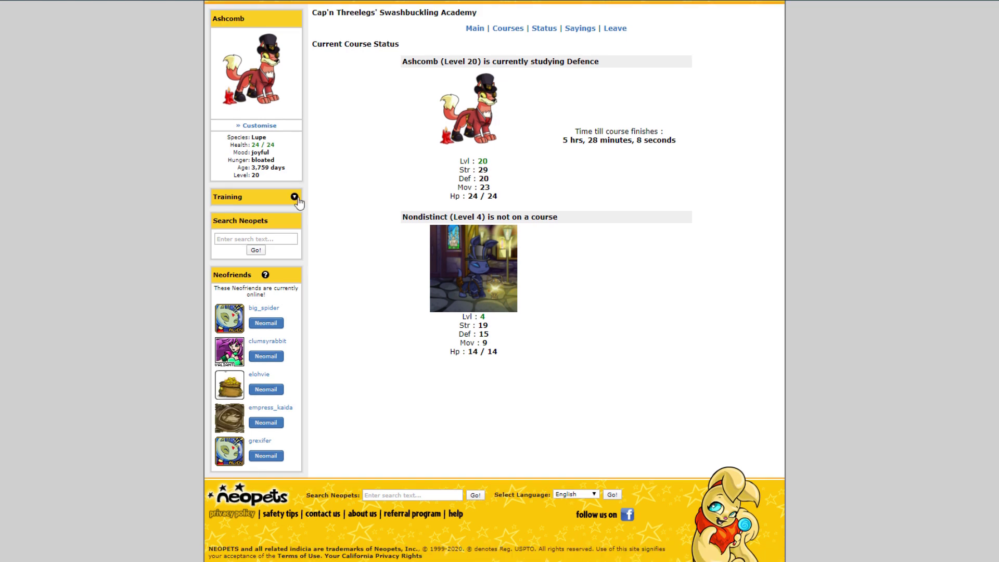
left_click(296, 199)
left_click(294, 182)
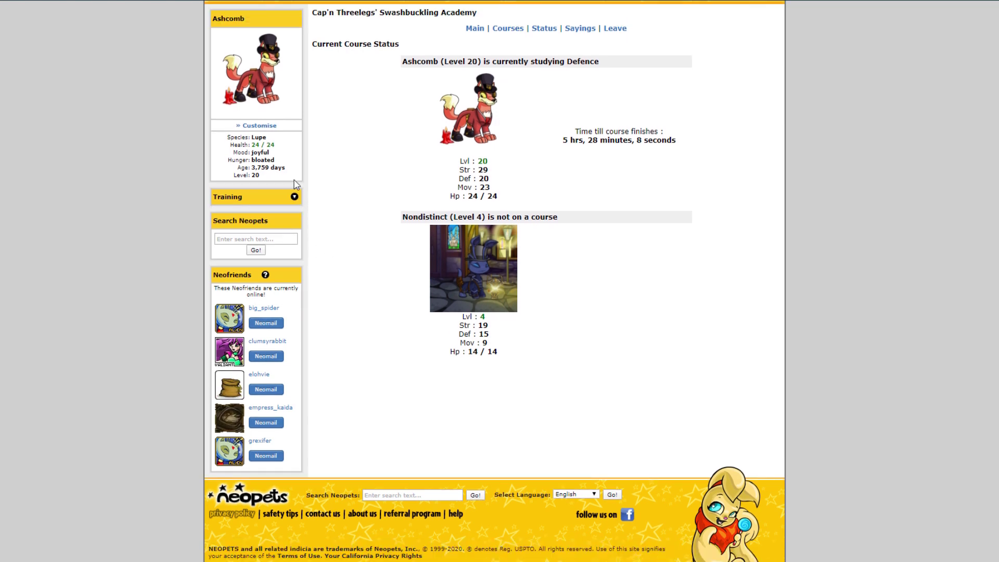
scroll(598, 346, "up", 2)
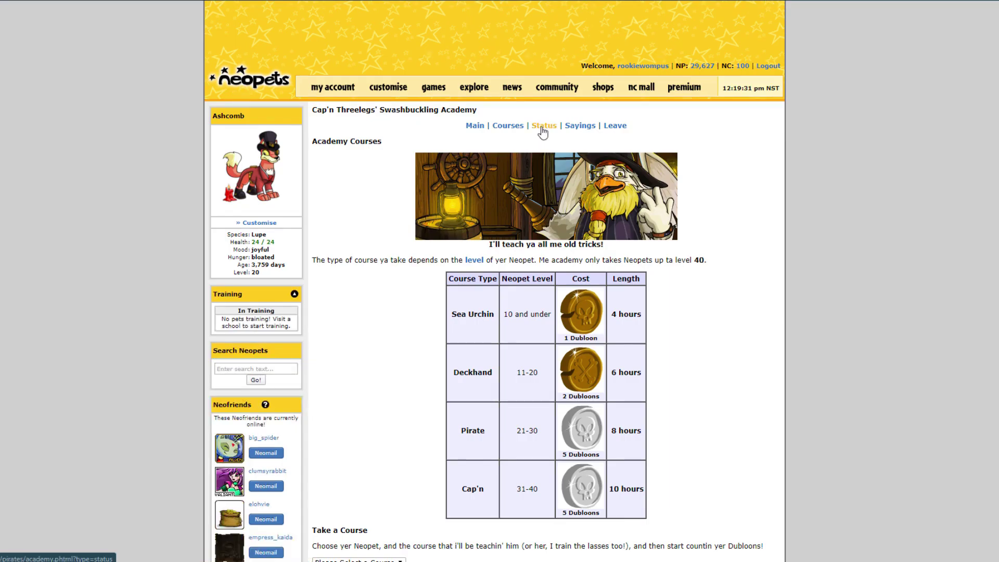
- Return to the academy Status page for the Defence course and close the 47,095 NP lucky-day notice
left_click(544, 125)
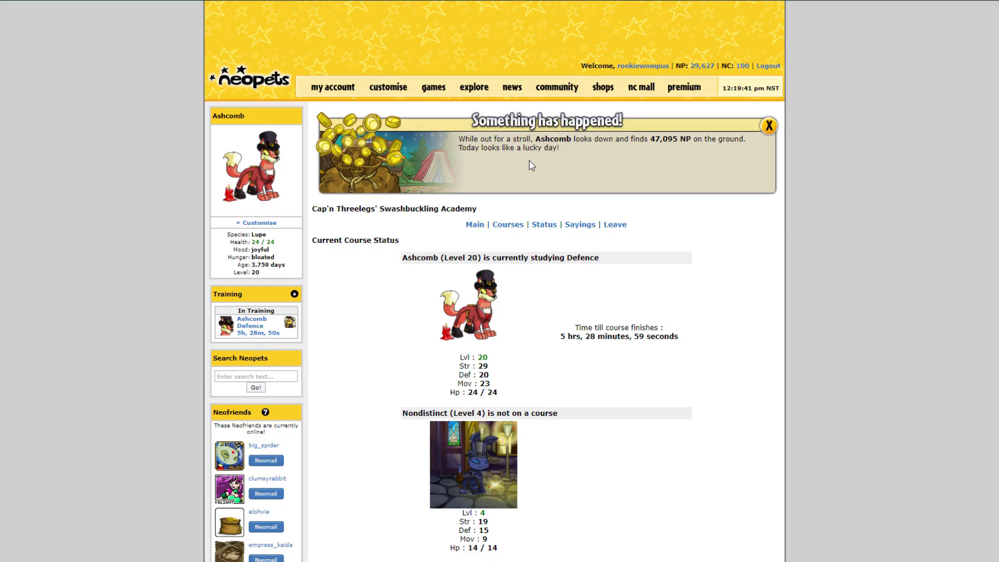
left_click(764, 130)
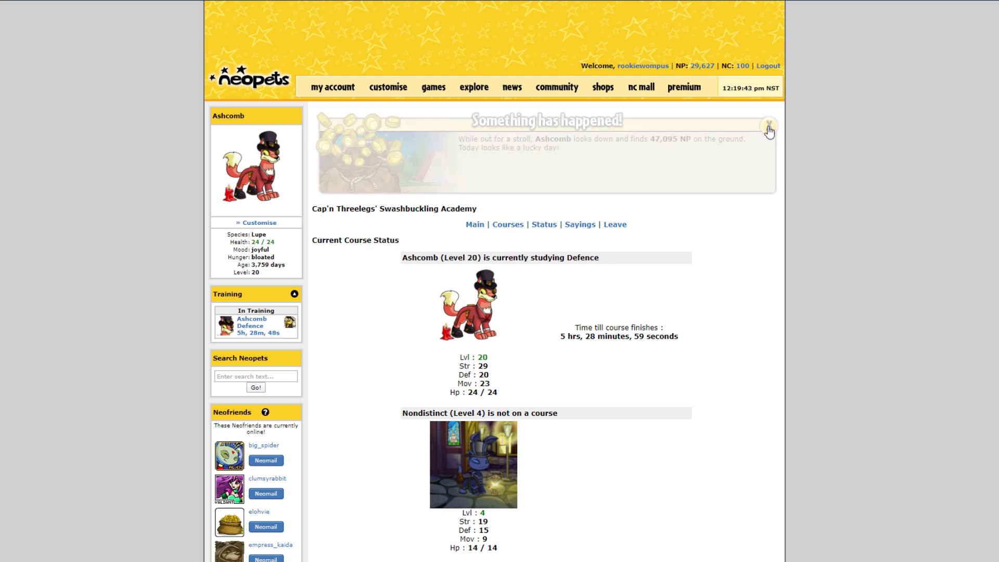